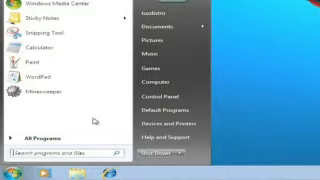
# Open the Taskbar and Start Menu Properties from the Start menu's context menu
pyautogui.rightClick(97, 118)
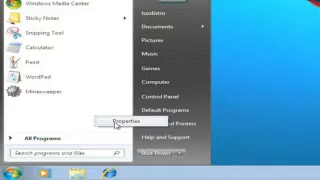
pyautogui.click(116, 123)
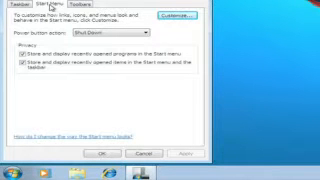
# In Customize Start Menu, set Control Panel to 'Display as a menu'
pyautogui.click(180, 17)
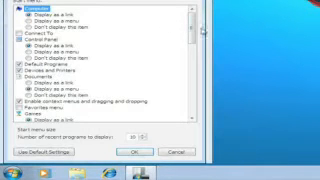
pyautogui.moveTo(193, 12); pyautogui.dragTo(191, 96)
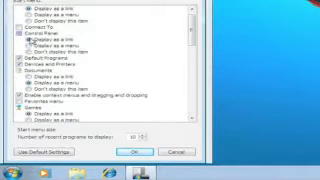
pyautogui.click(30, 46)
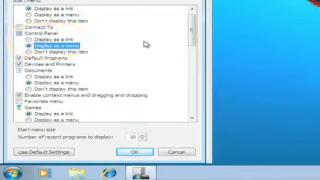